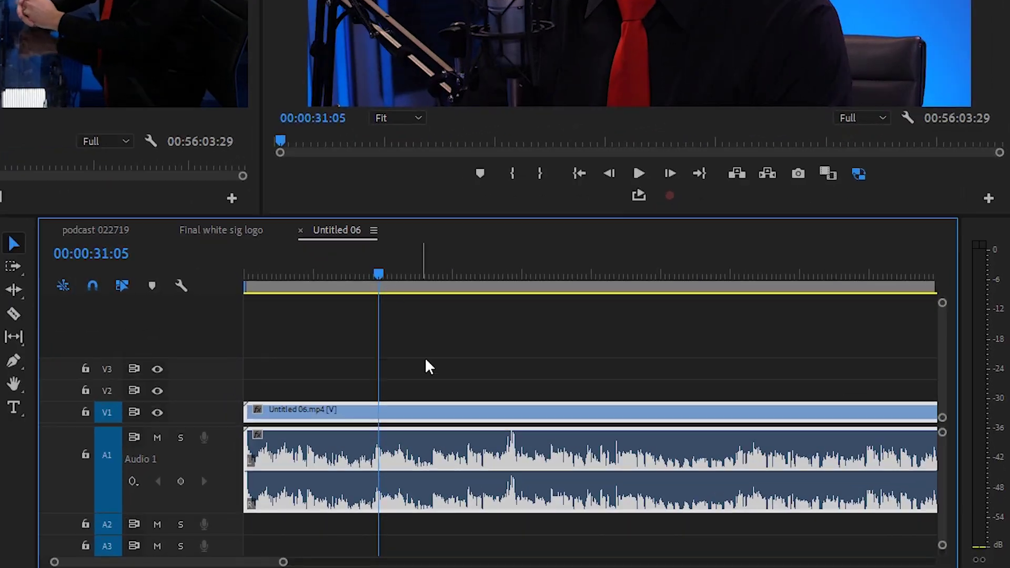
- Razor-cut the podcast clip at 00:00:31:05 and again at 00:01:03:16
key("c")
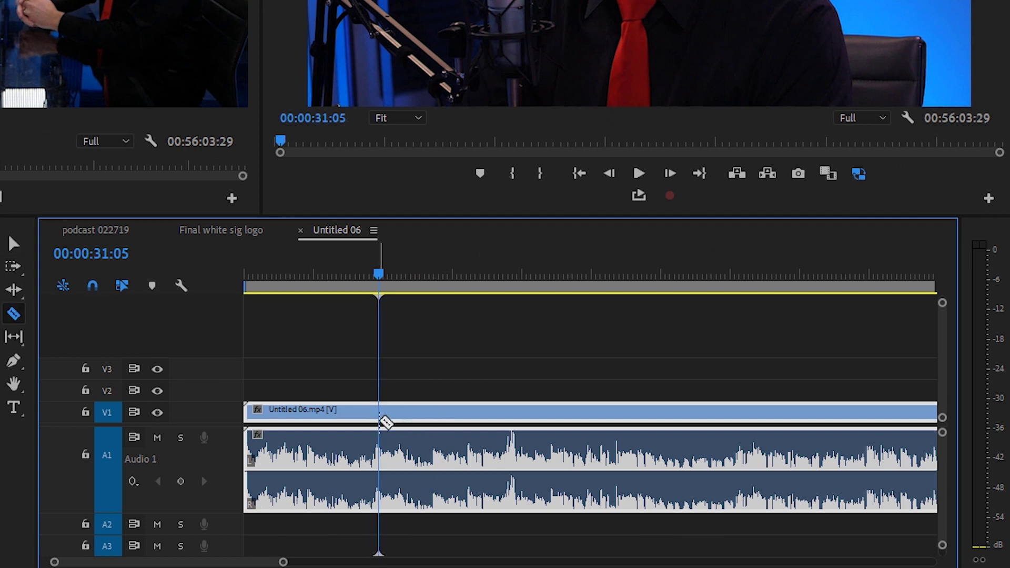
left_click(380, 419)
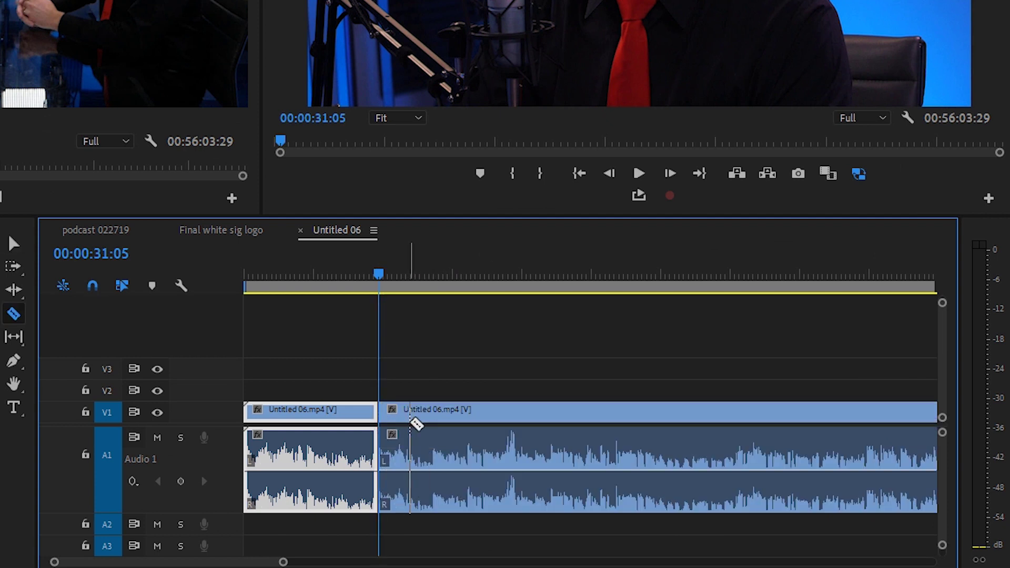
left_click_drag(401, 274, 519, 294)
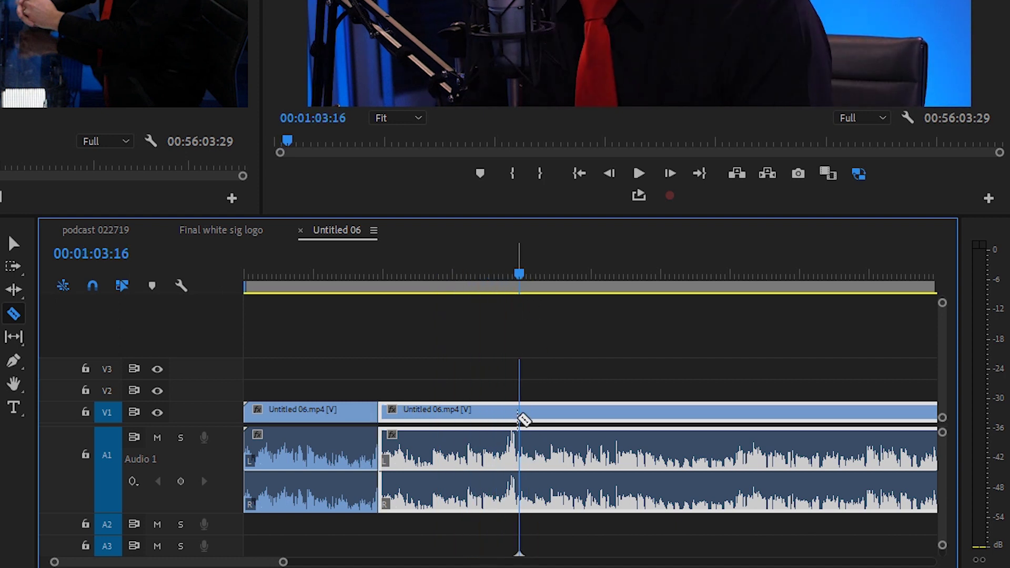
left_click(519, 418)
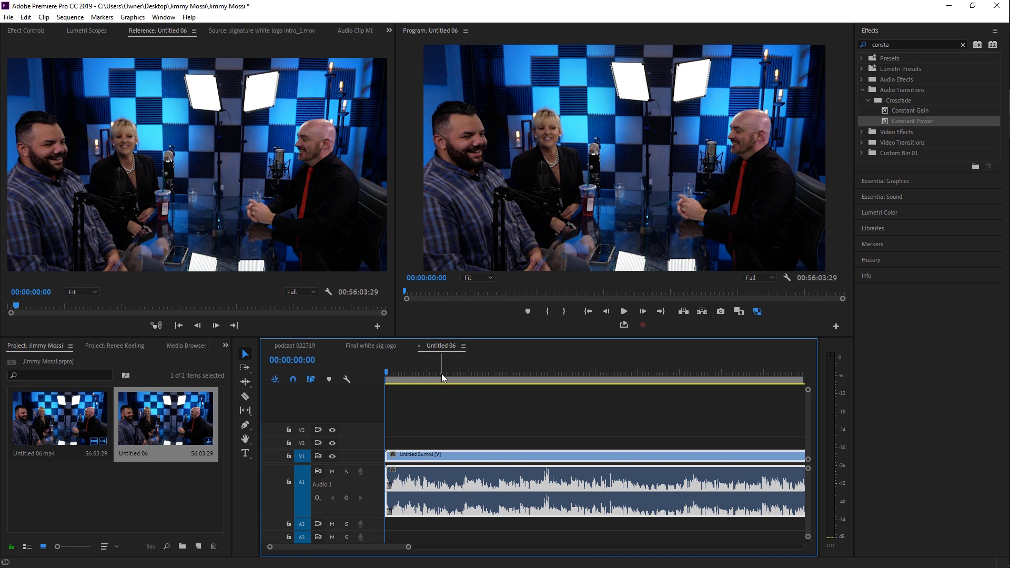
left_click_drag(441, 374, 464, 372)
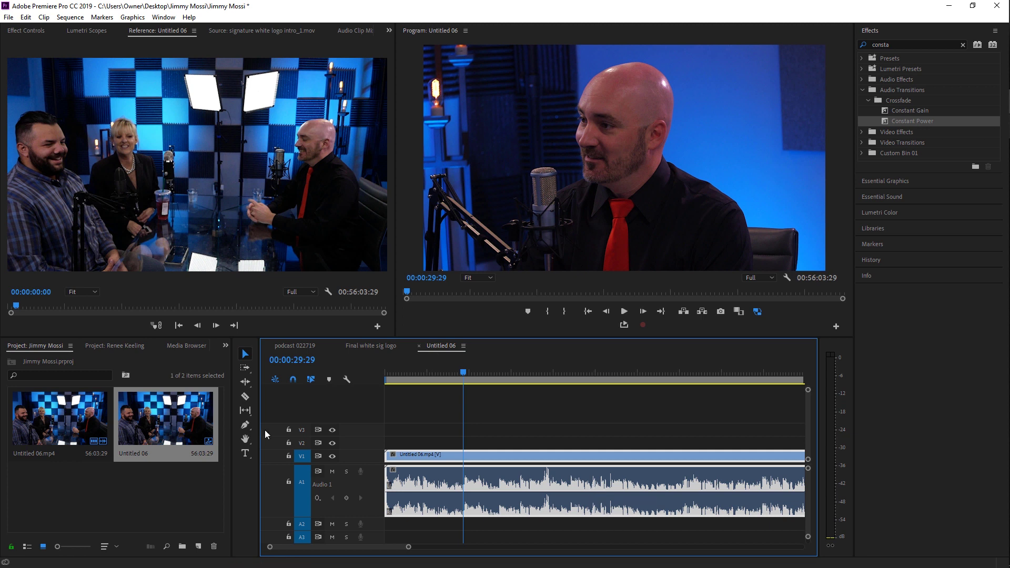
key("c")
left_click(463, 476)
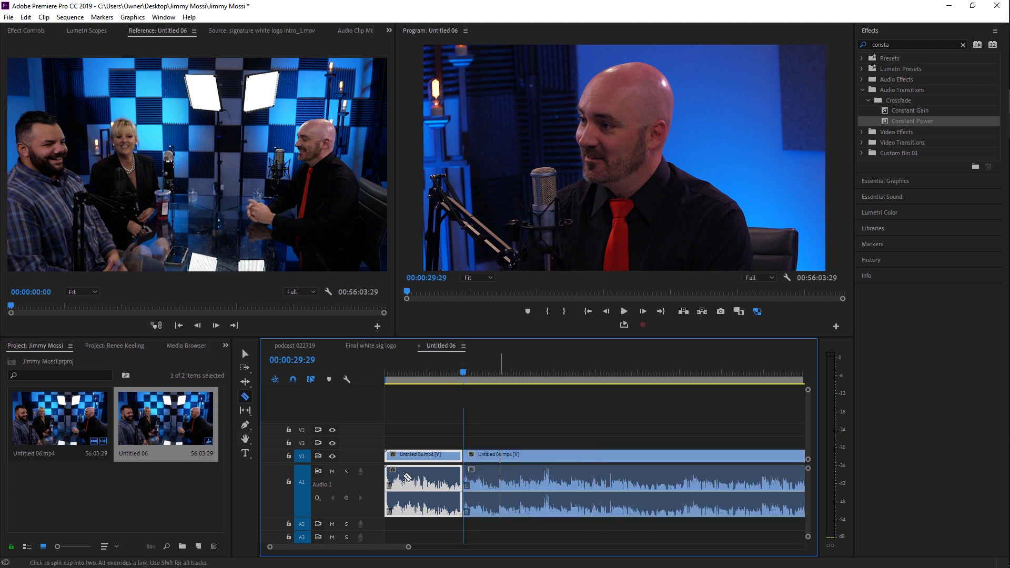
left_click_drag(464, 372, 520, 372)
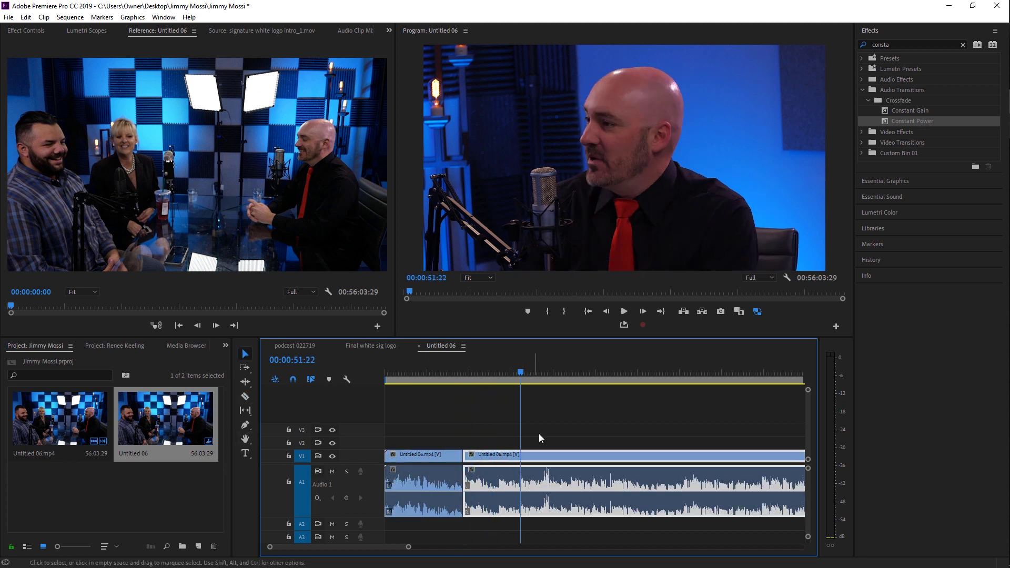
left_click(528, 459)
key("v")
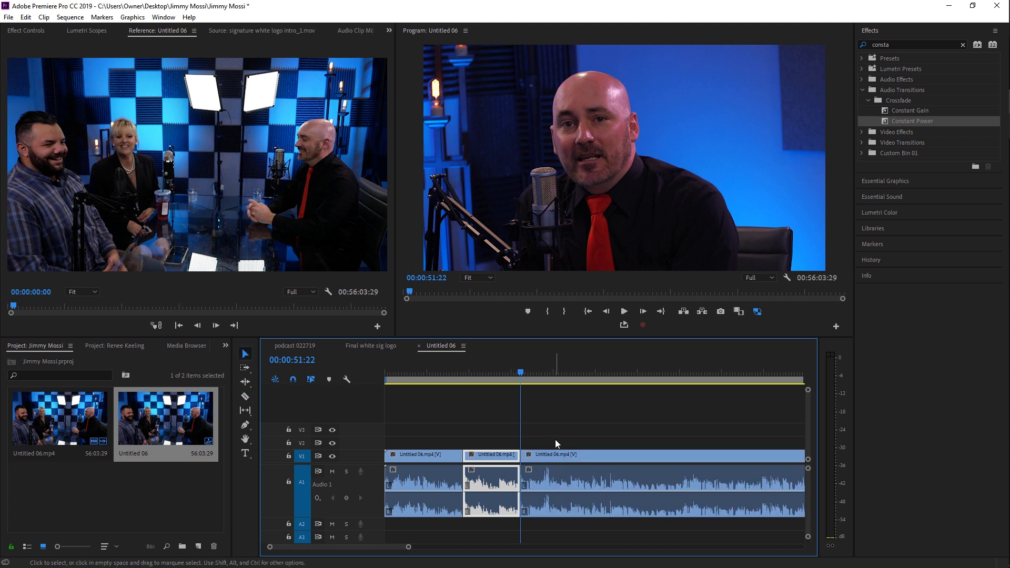
key("ctrl+z")
key("ctrl+z")
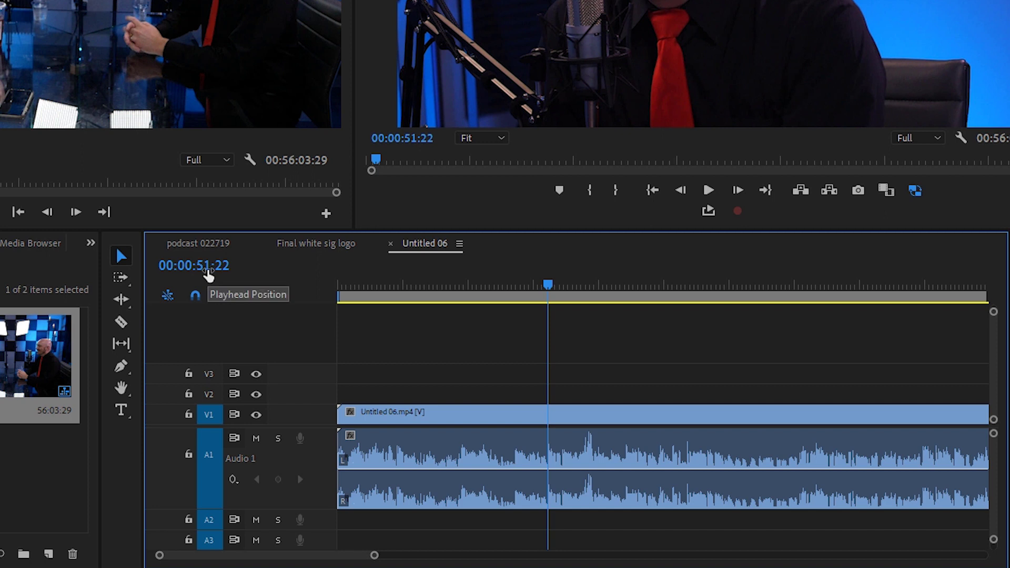
- Enter 10:16:00 in the playhead timecode field without confirming it
left_click(209, 271)
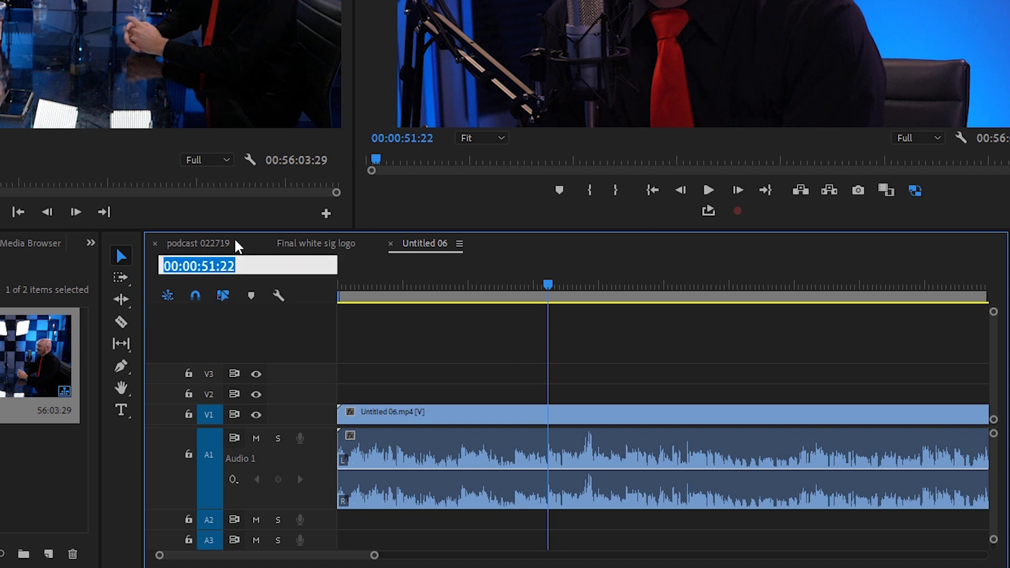
type("10:")
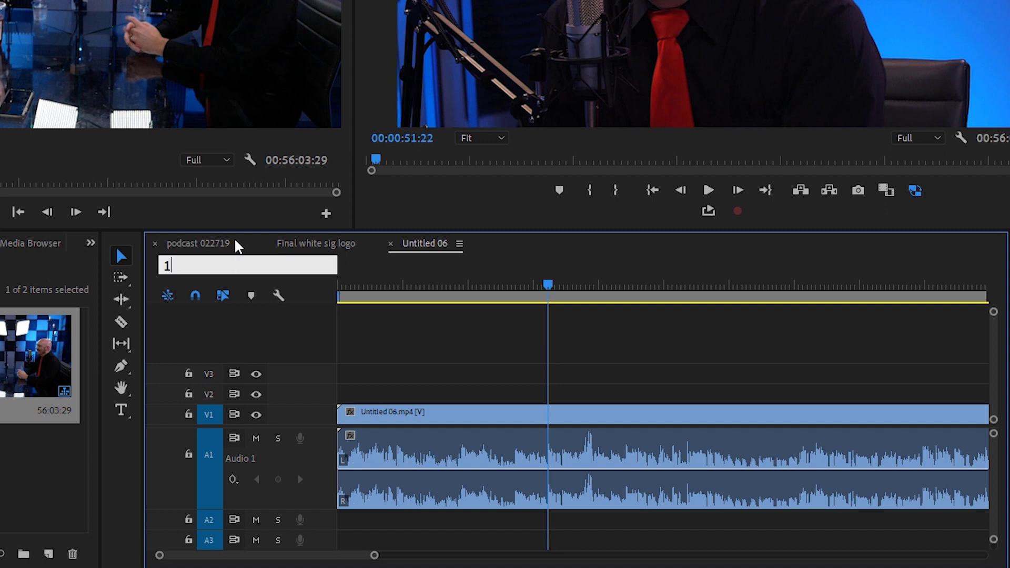
type("16:00")
- Clear the partial timecode, then re-enter 10:16:00 to jump the playhead there
key("BackSpace")
key("BackSpace")
key("BackSpace")
key("Return")
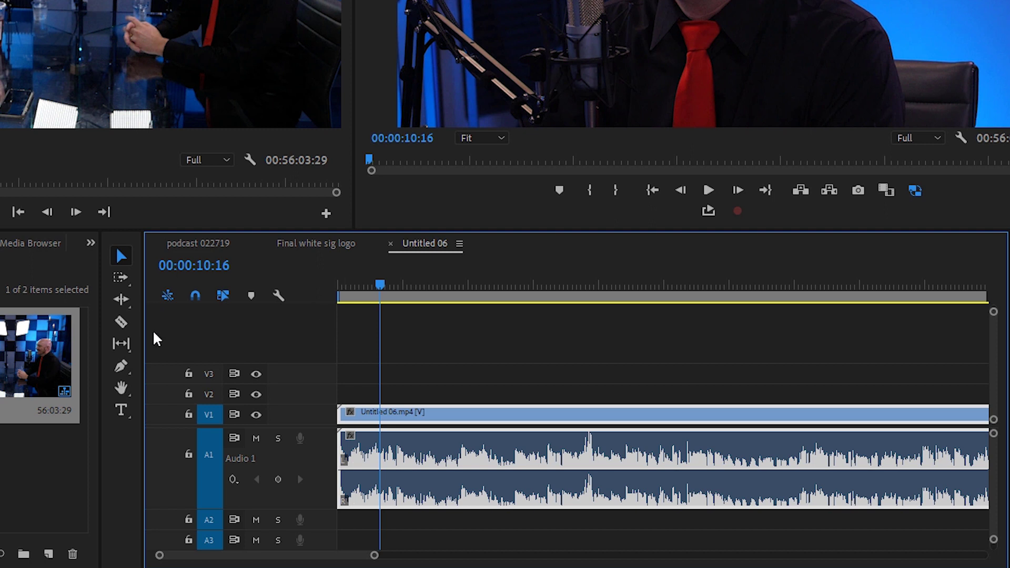
left_click(211, 269)
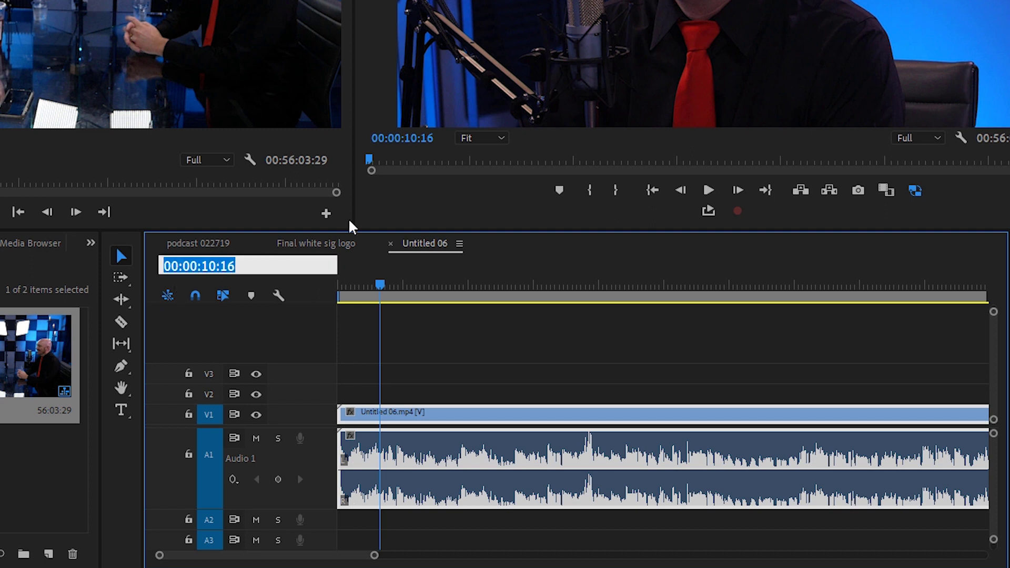
type("10:16:")
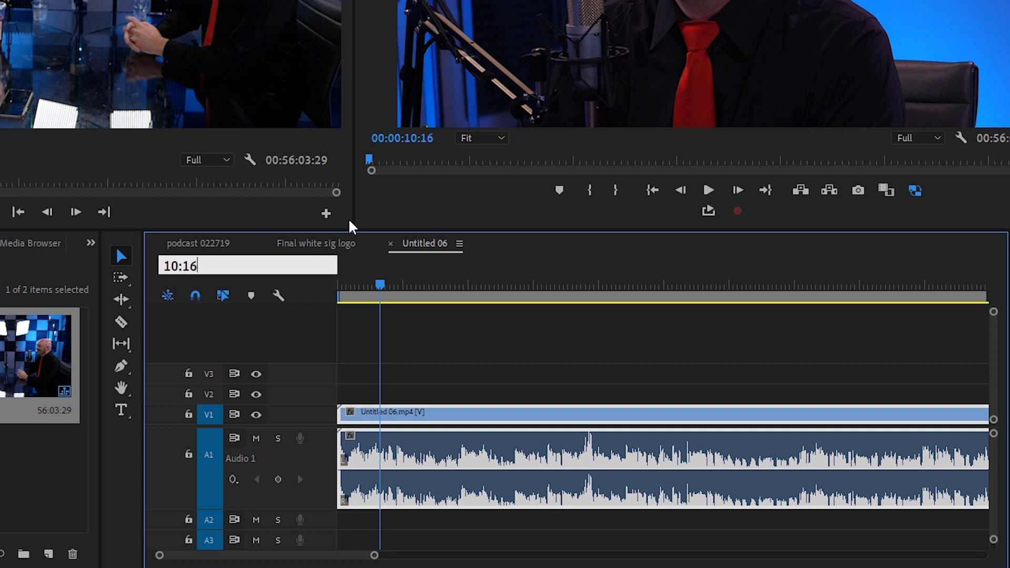
type("00")
key("Return")
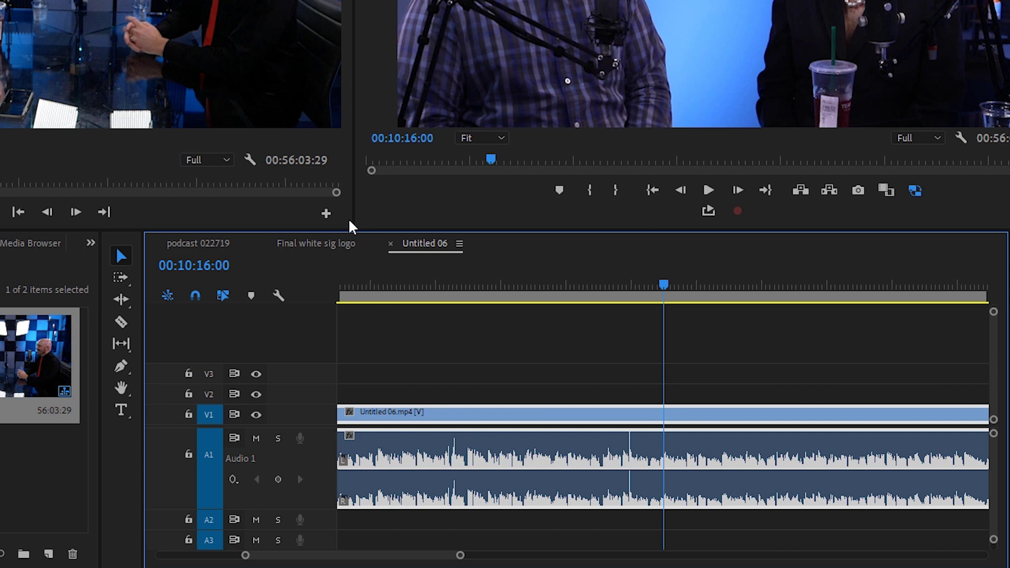
- Save the project and split the podcast clip at the playhead at 00:10:16:00
key("ctrl+s")
key("c")
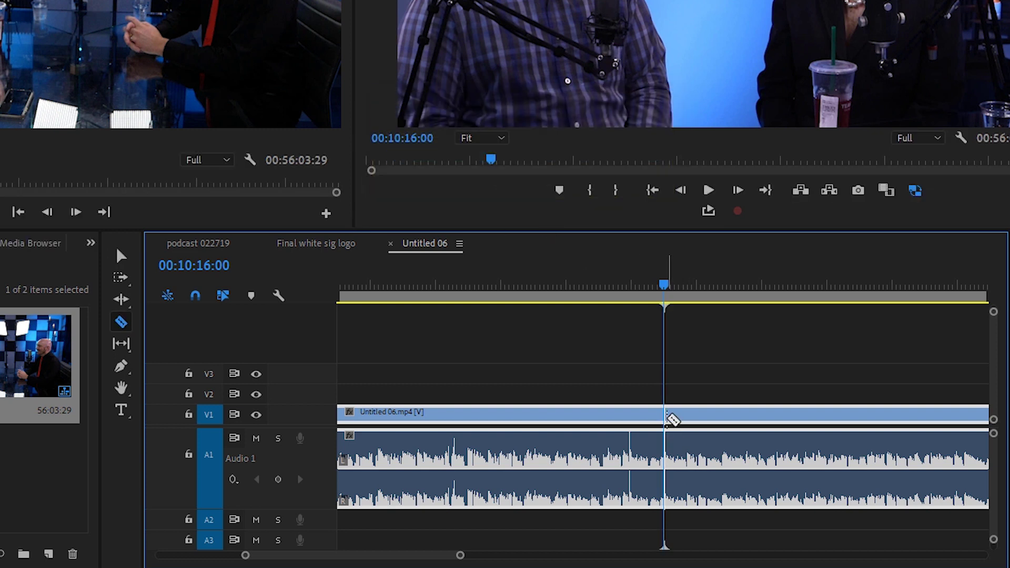
left_click(672, 419)
key("v")
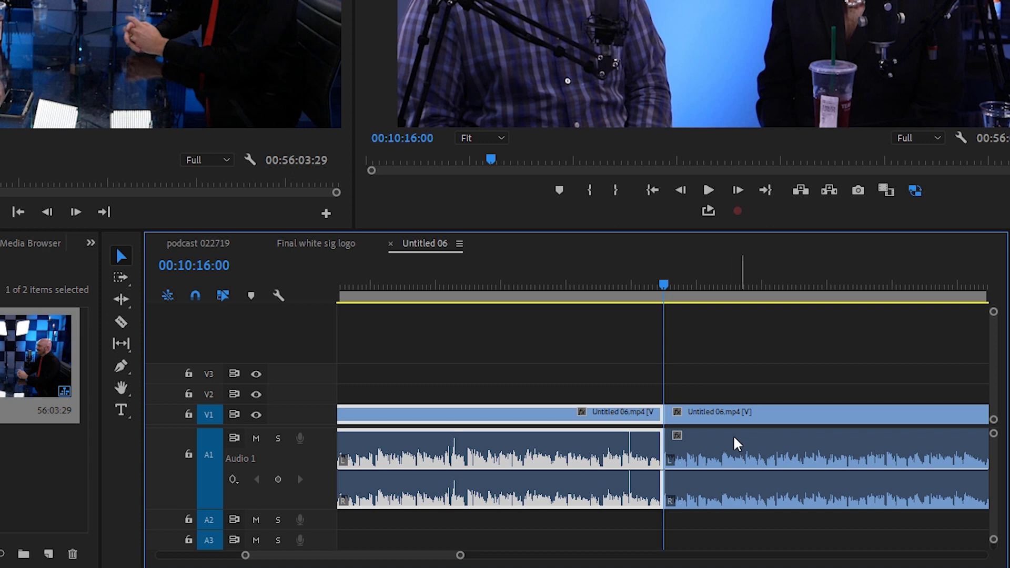
key("ctrl+z")
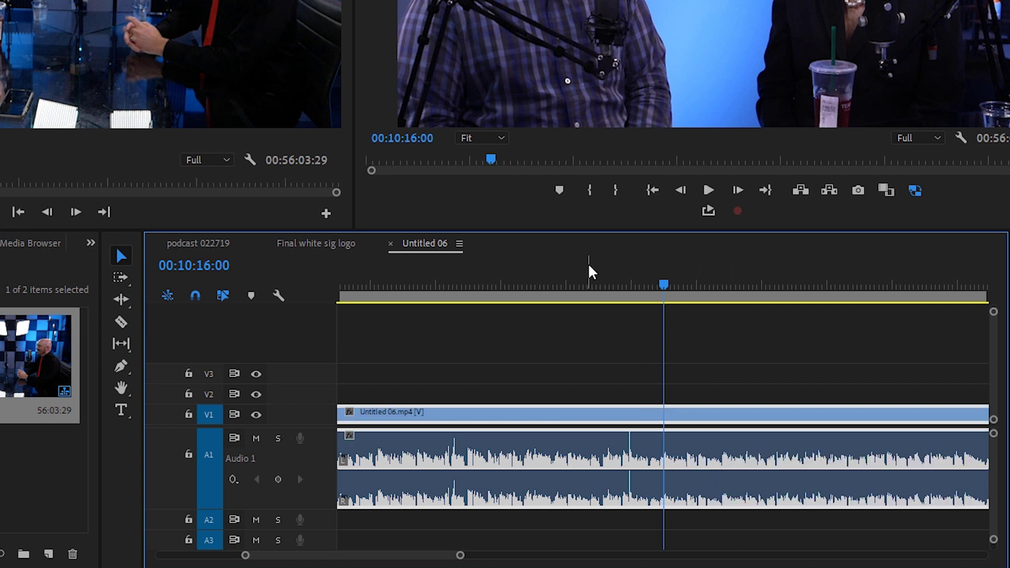
key("ctrl+k")
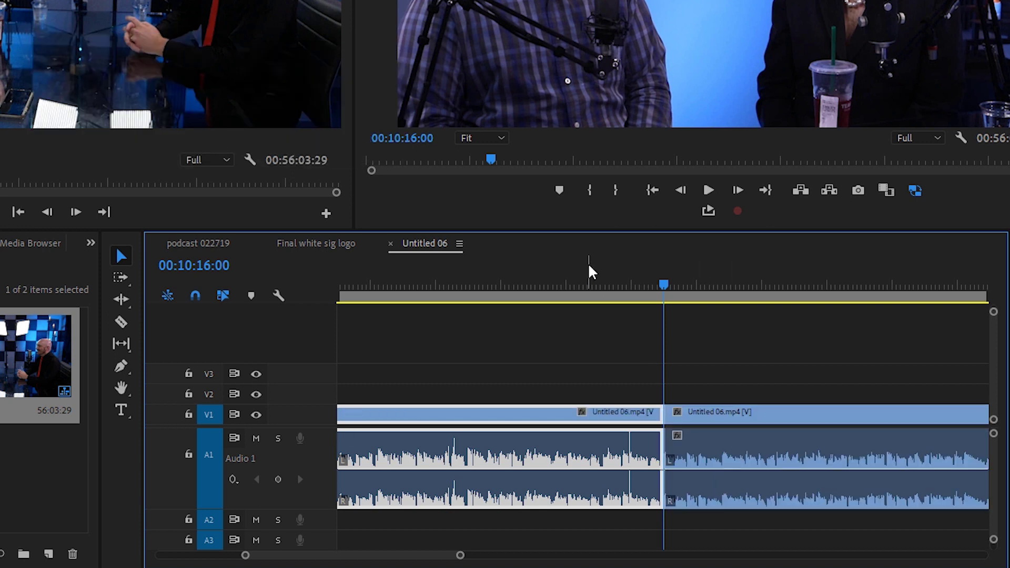
- Move the playhead to 00:16:04:00 for the second split
left_click(203, 265)
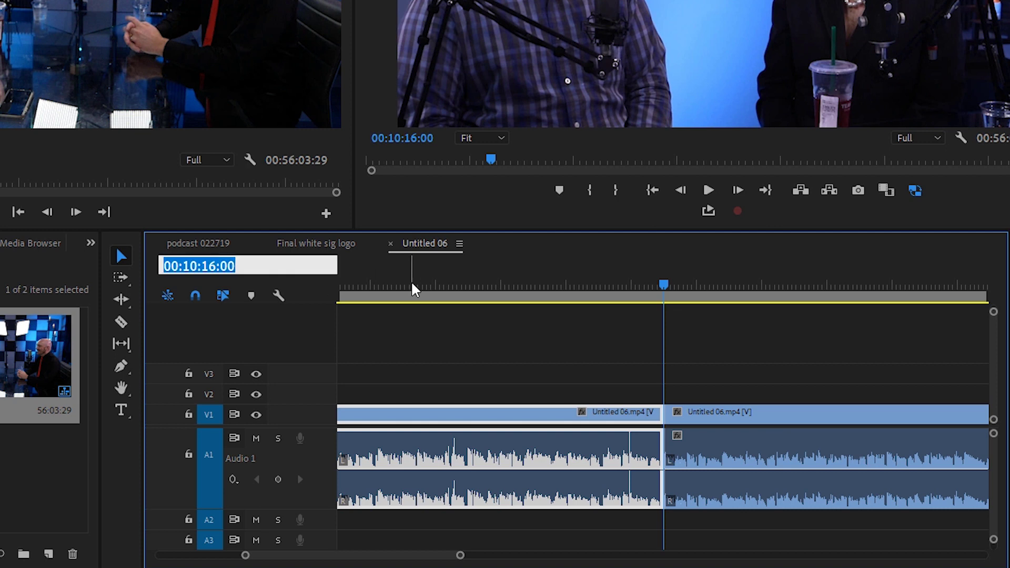
type("16:04")
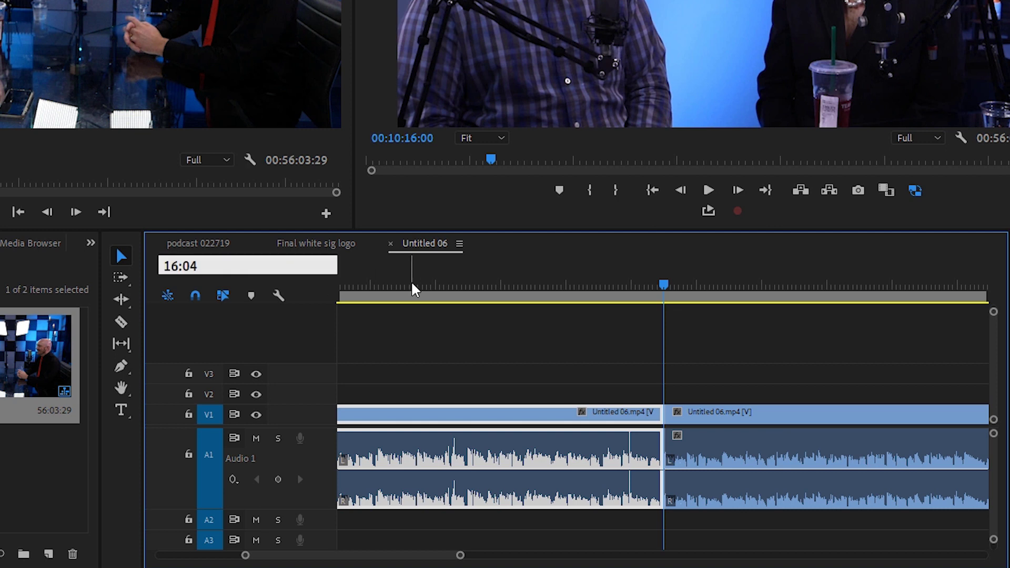
type(":00")
key("Return")
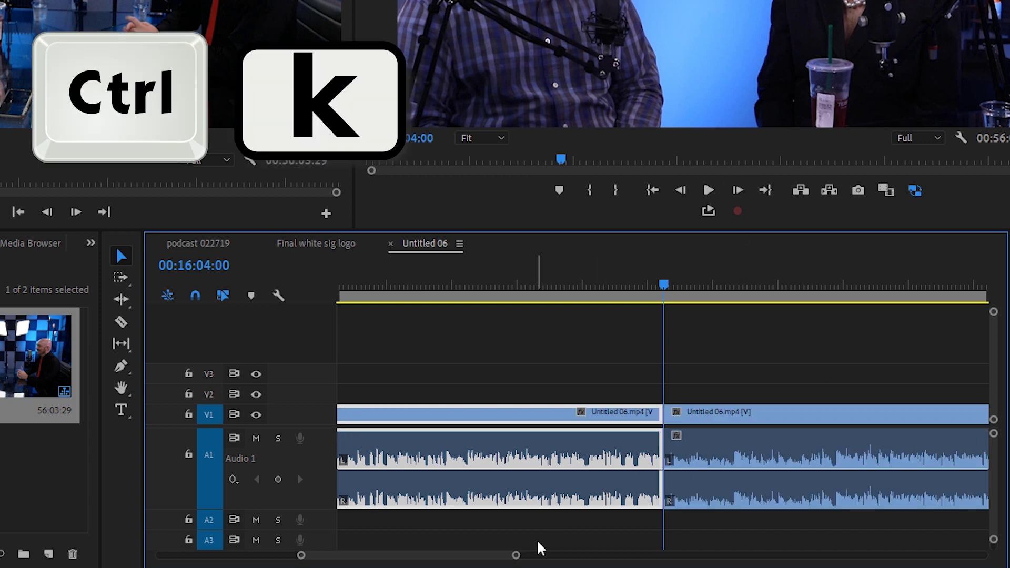
left_click_drag(516, 556, 693, 559)
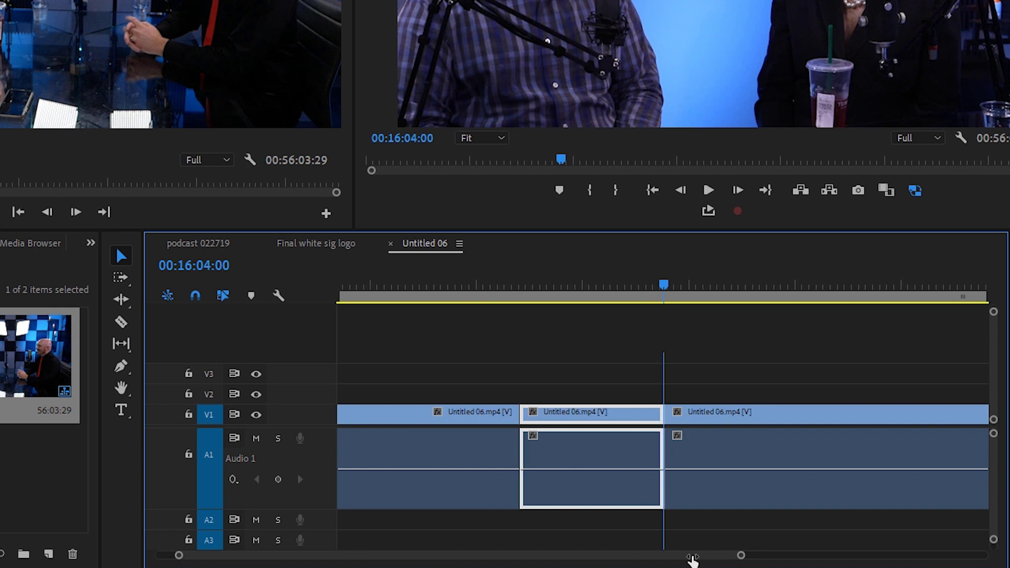